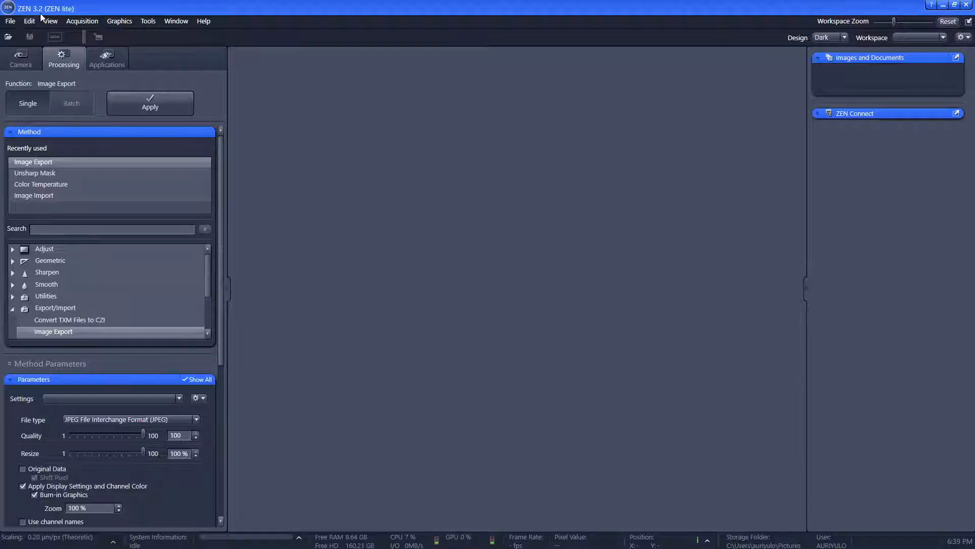
# Step: Start the live image of the Test Camera and capture a snapshot from it
pyautogui.click(32, 54)
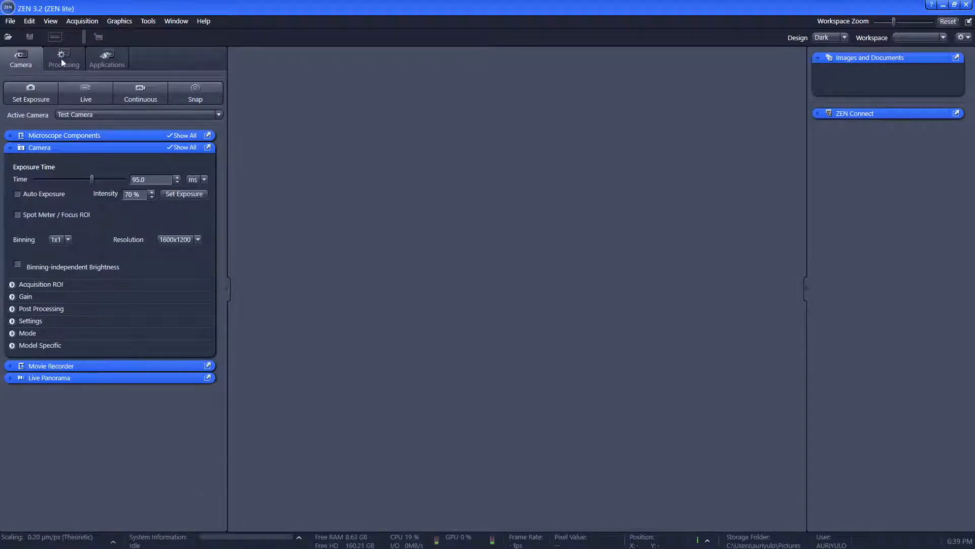
pyautogui.click(76, 94)
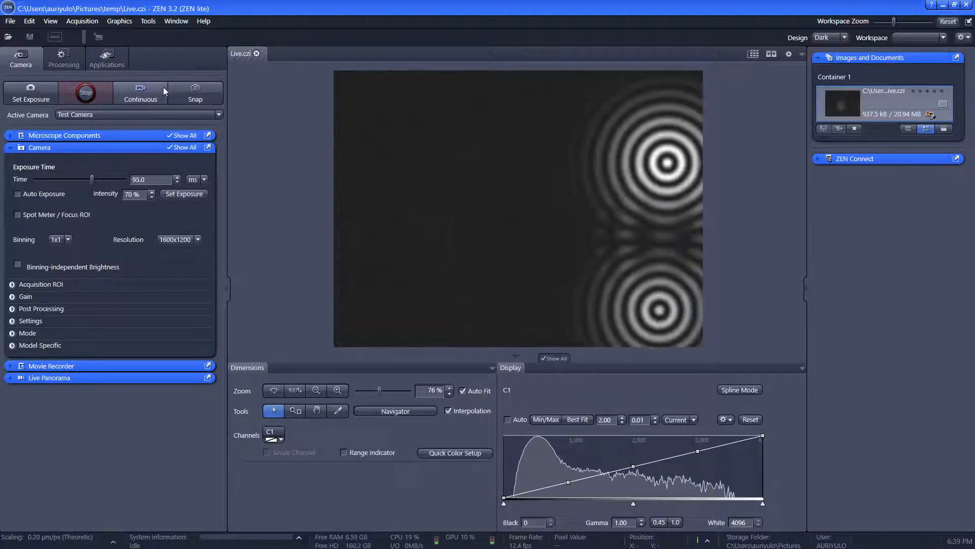
pyautogui.click(197, 93)
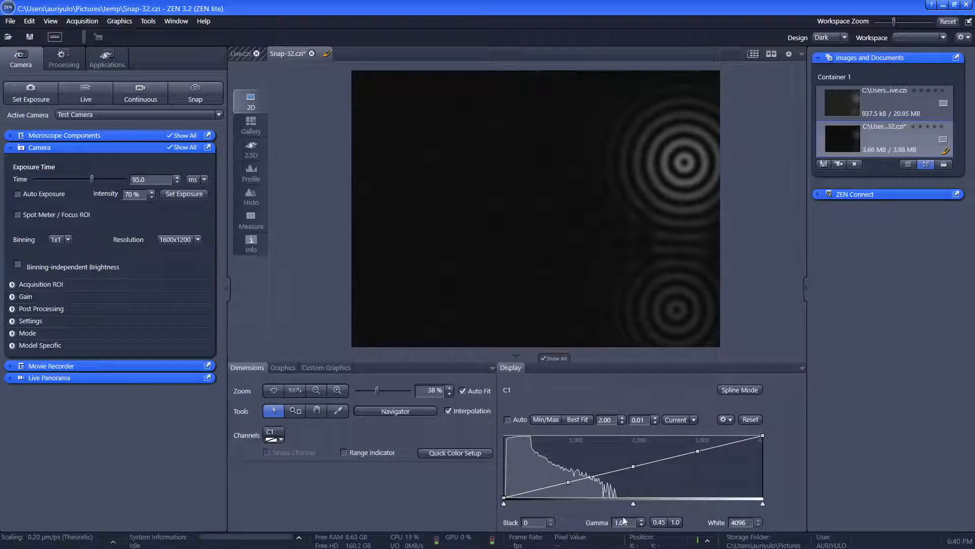
# Step: Try a display white point of 2063 and a gamma of 1.65 on the snapshot, and reset the display curve
pyautogui.moveTo(762, 502); pyautogui.dragTo(634, 488)
pyautogui.moveTo(569, 502)
pyautogui.mouseDown()
pyautogui.moveTo(599, 499)
pyautogui.moveTo(550, 497)
pyautogui.mouseUp()
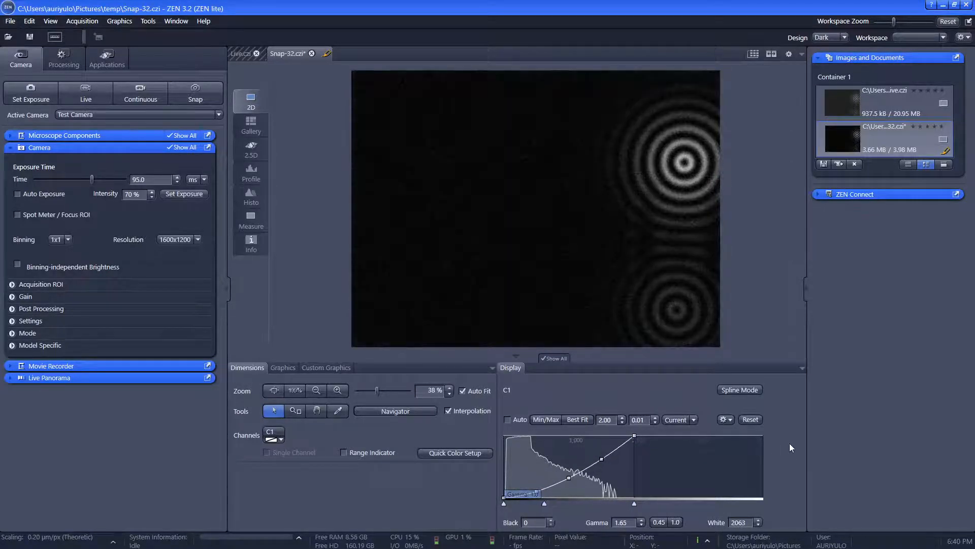
pyautogui.click(750, 419)
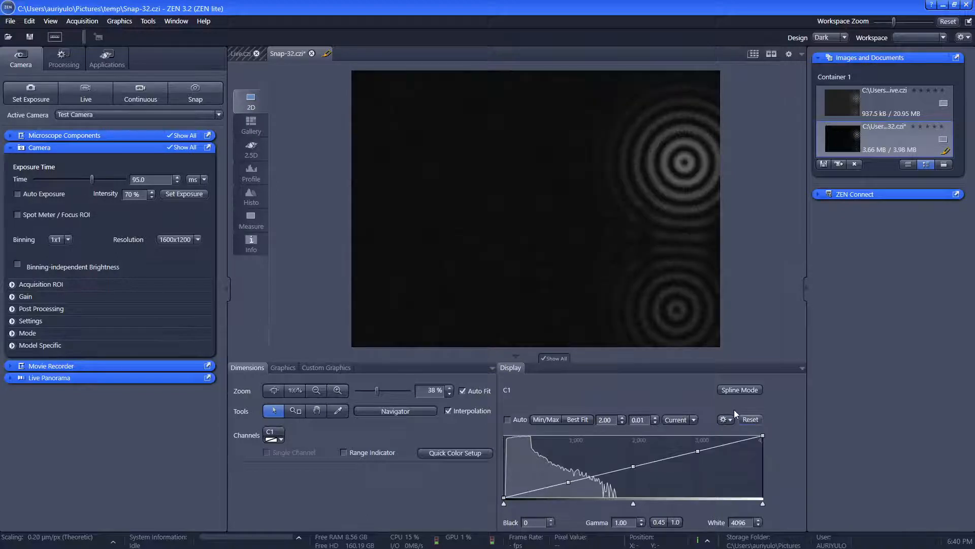
# Step: Configure Image Export for JPEG at quality 100 and 100 % size, and set the snapshot's display gamma to 1.14
pyautogui.click(66, 62)
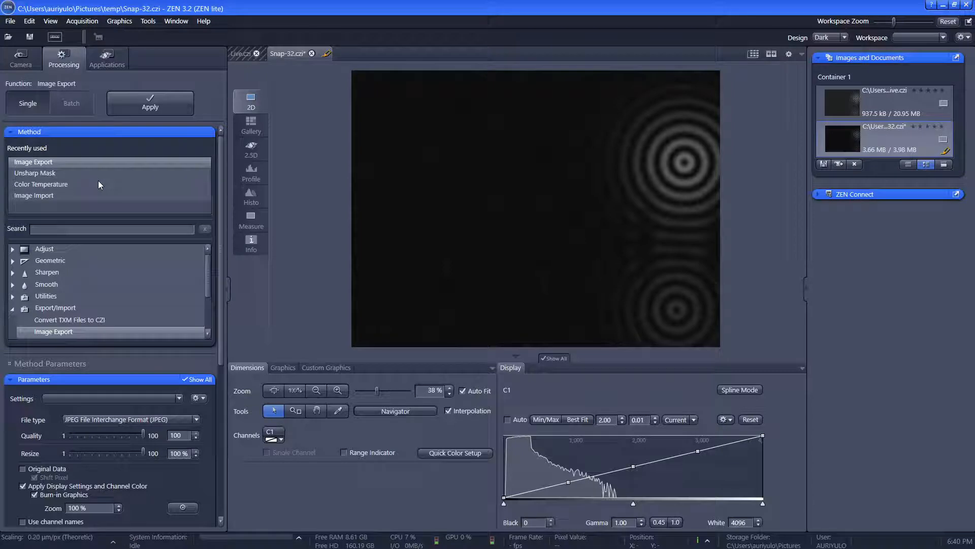
pyautogui.scroll(-4, 70, 173)
pyautogui.scroll(-5, 70, 174)
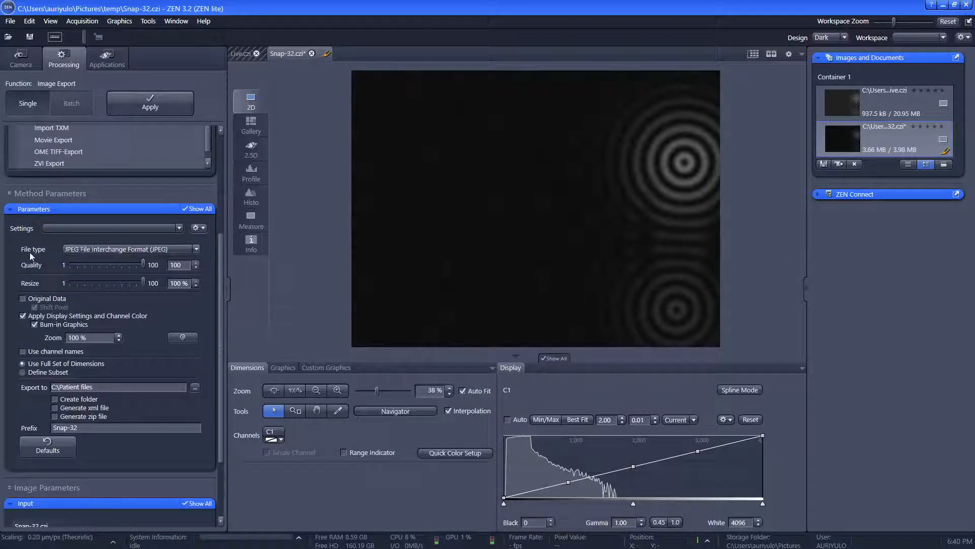
pyautogui.click(77, 251)
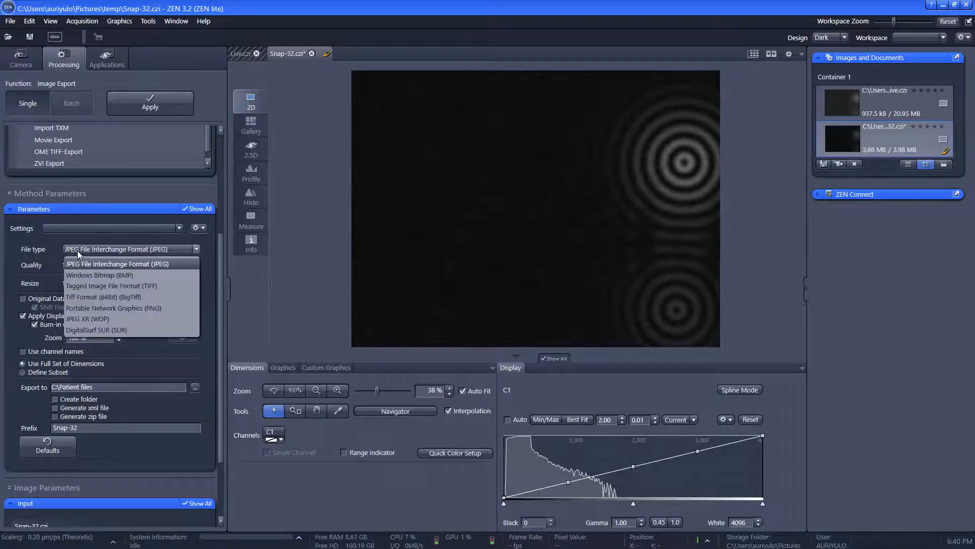
pyautogui.click(77, 251)
pyautogui.click(77, 251)
pyautogui.click(77, 251)
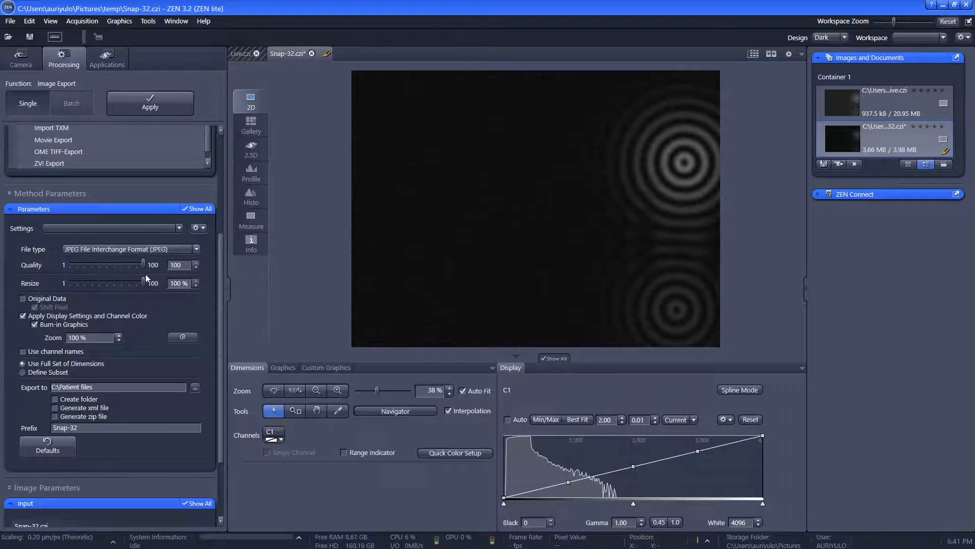
pyautogui.moveTo(144, 264)
pyautogui.mouseDown()
pyautogui.moveTo(90, 263)
pyautogui.moveTo(158, 265)
pyautogui.mouseUp()
pyautogui.moveTo(143, 282)
pyautogui.mouseDown()
pyautogui.moveTo(125, 281)
pyautogui.moveTo(151, 284)
pyautogui.mouseUp()
pyautogui.moveTo(633, 502); pyautogui.dragTo(620, 501)
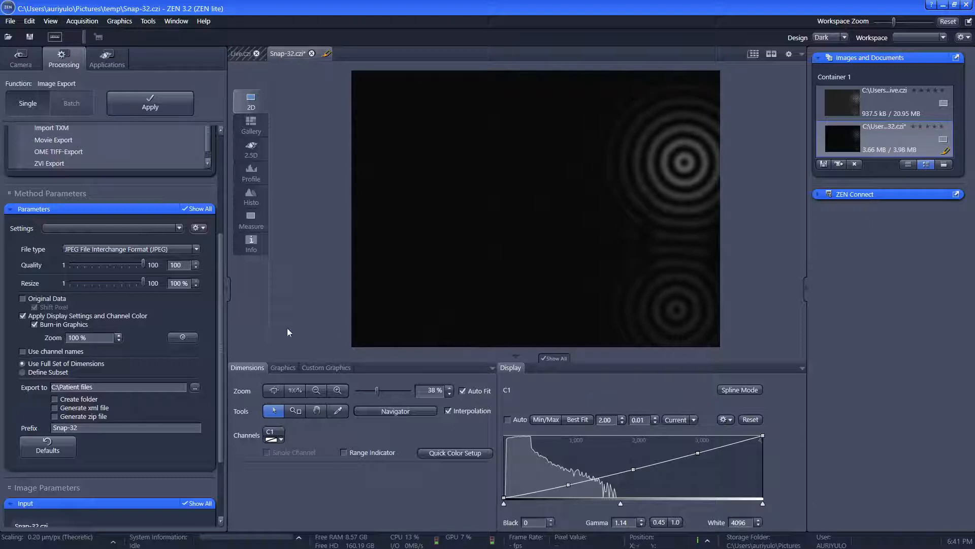
# Step: Set the export destination to the C:\Patient files folder, leaving the create-folder option off
pyautogui.doubleClick(60, 387)
pyautogui.click(87, 462)
pyautogui.scroll(1, 31, 409)
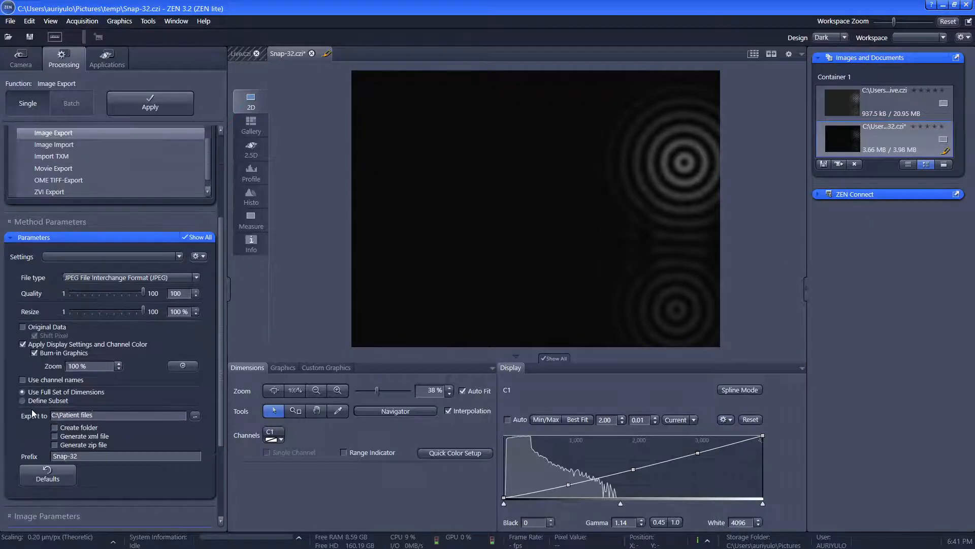
pyautogui.scroll(-1, 31, 410)
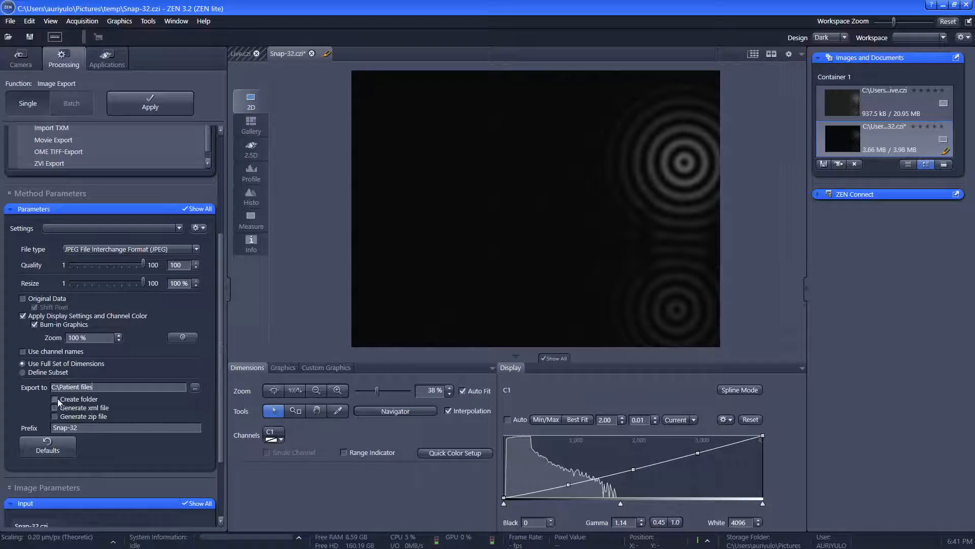
pyautogui.click(55, 399)
pyautogui.click(56, 400)
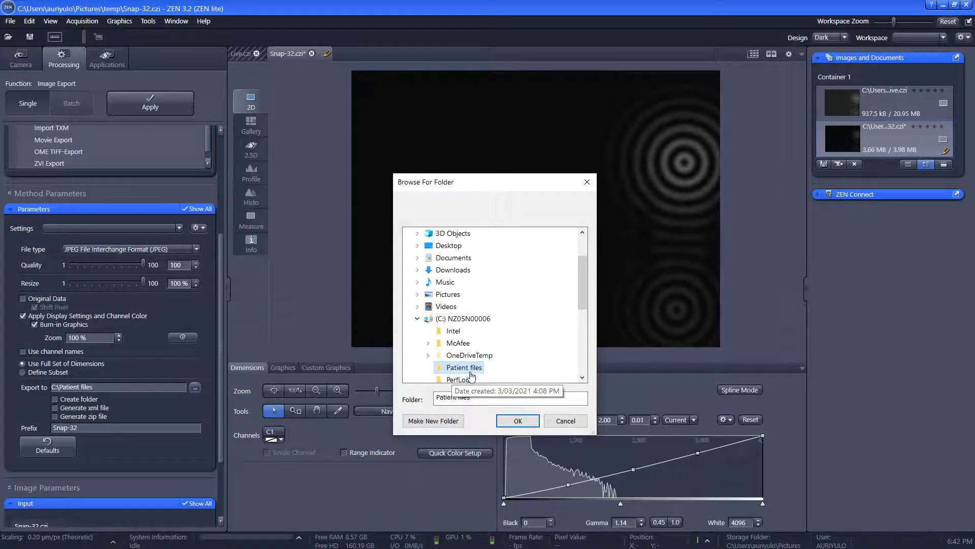
pyautogui.click(518, 421)
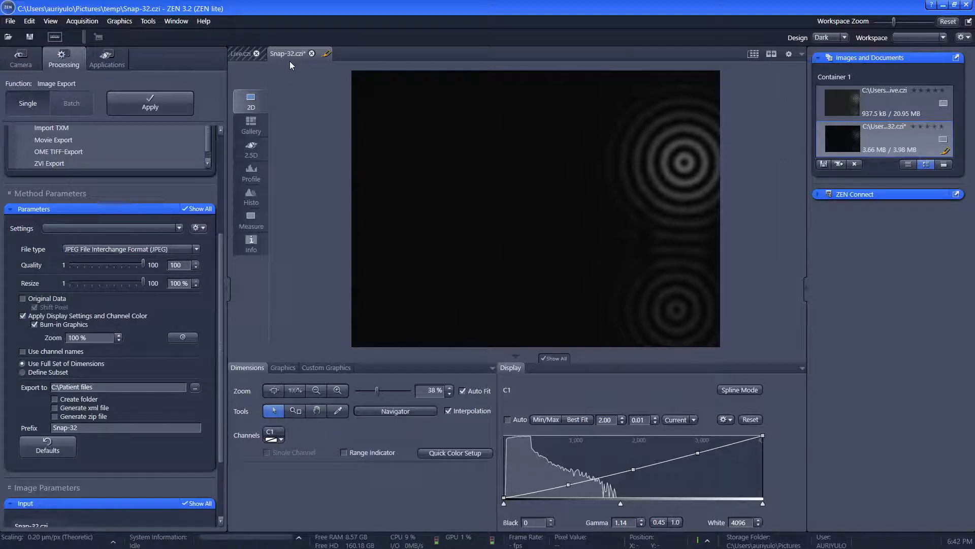
# Step: Set the export file prefix to "Patient X" and export the snapshot
pyautogui.moveTo(133, 429); pyautogui.dragTo(3, 429)
pyautogui.write('Patient X')
pyautogui.click(160, 106)
# Step: Check the exported Patient X.jpg in the Patient files folder and move the folder window out of the way
pyautogui.moveTo(0, 462); pyautogui.dragTo(229, 246)
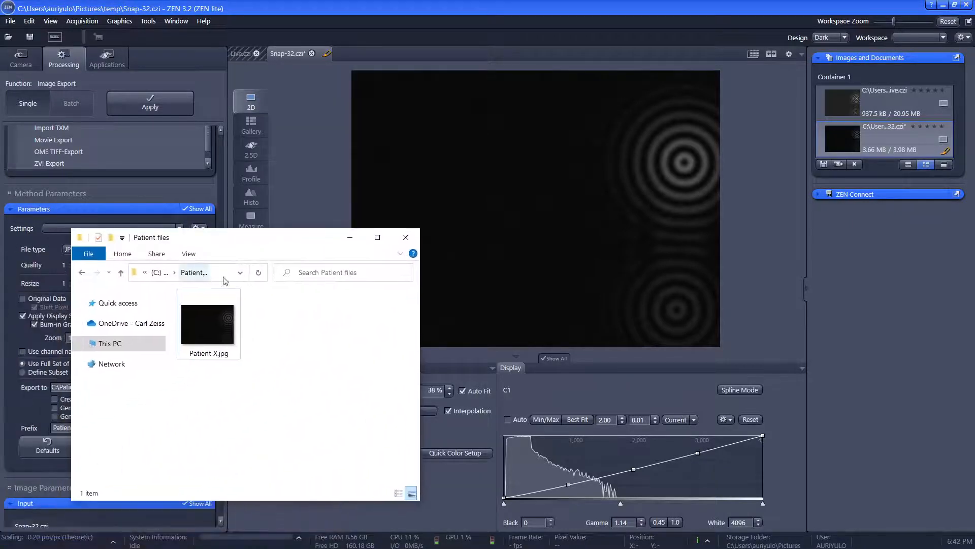
pyautogui.moveTo(419, 282); pyautogui.dragTo(543, 289)
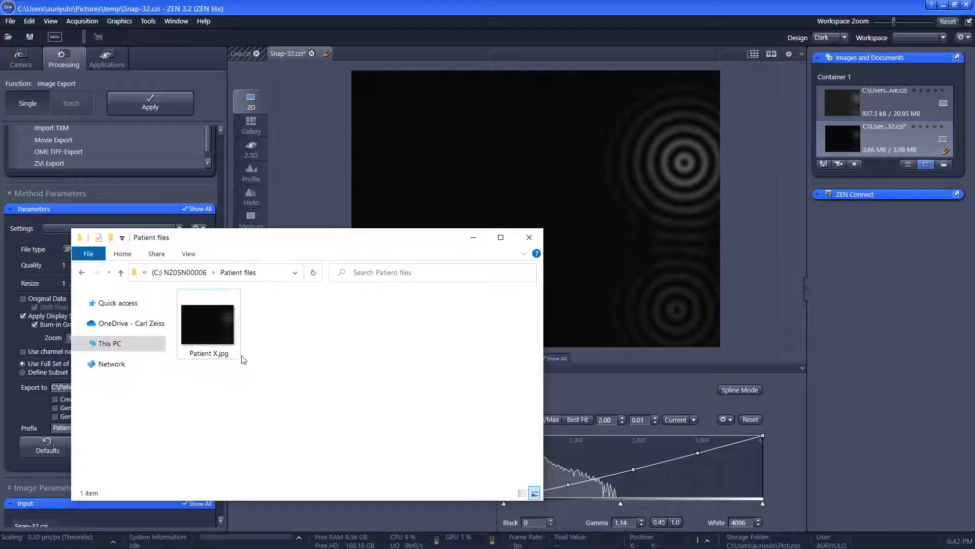
pyautogui.moveTo(301, 242); pyautogui.dragTo(407, 247)
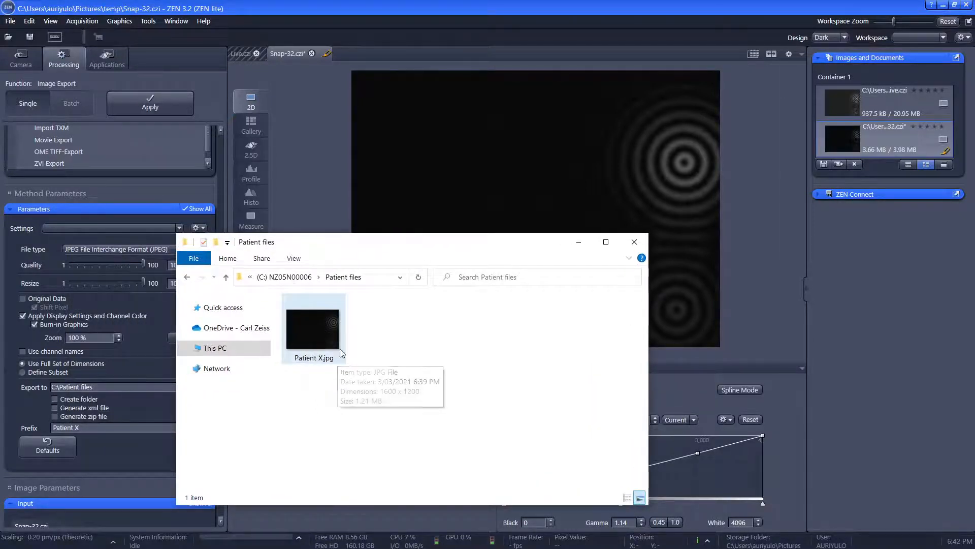
pyautogui.moveTo(321, 249); pyautogui.dragTo(0, 228)
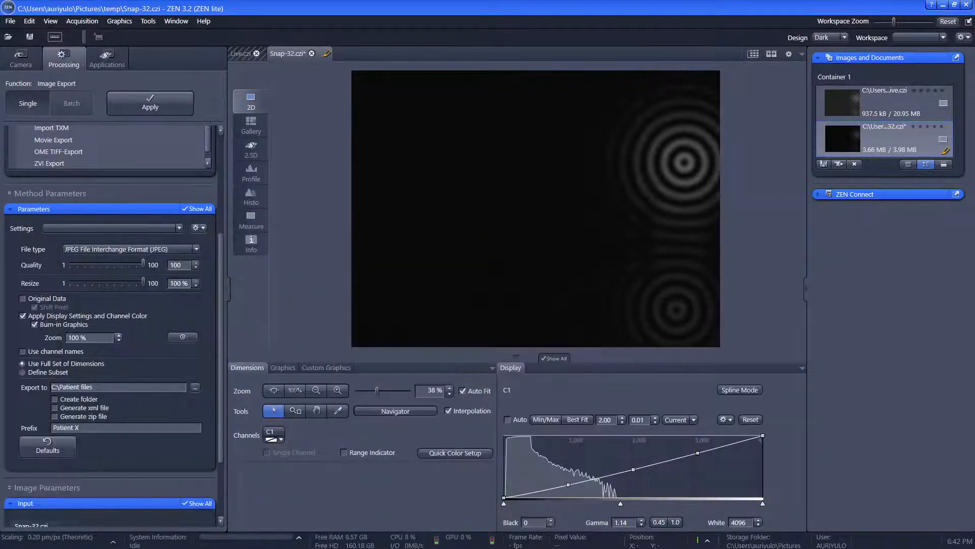
# Step: Restart the live camera image and capture a second snapshot
pyautogui.click(27, 62)
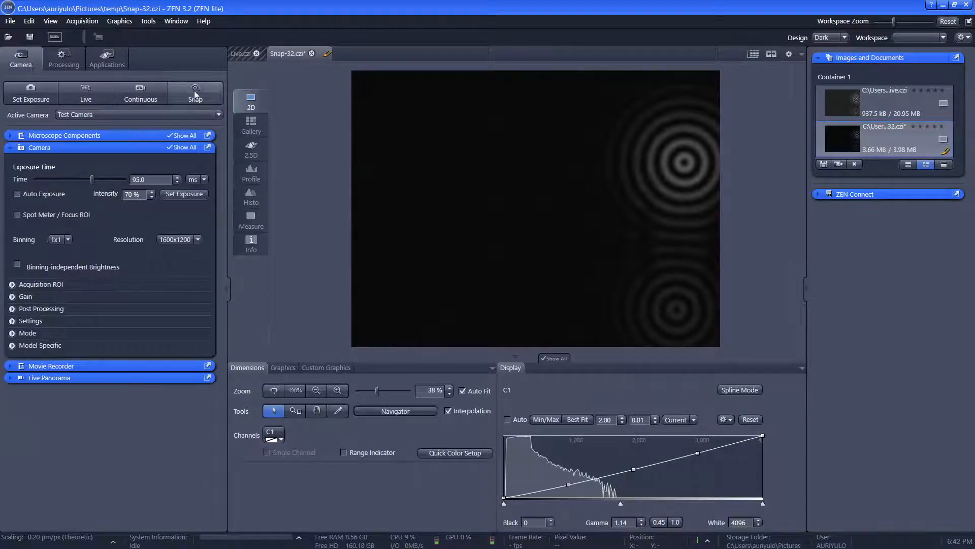
pyautogui.click(89, 103)
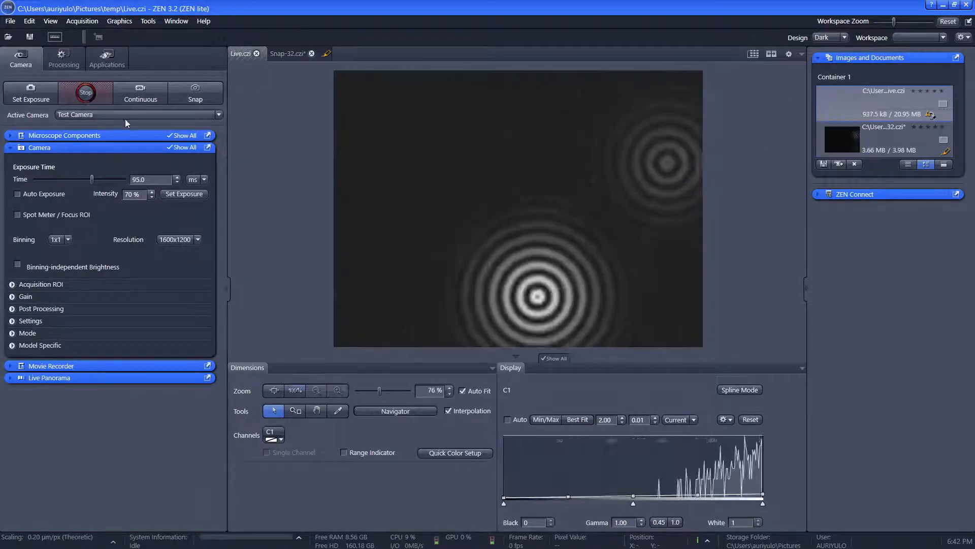
pyautogui.click(201, 92)
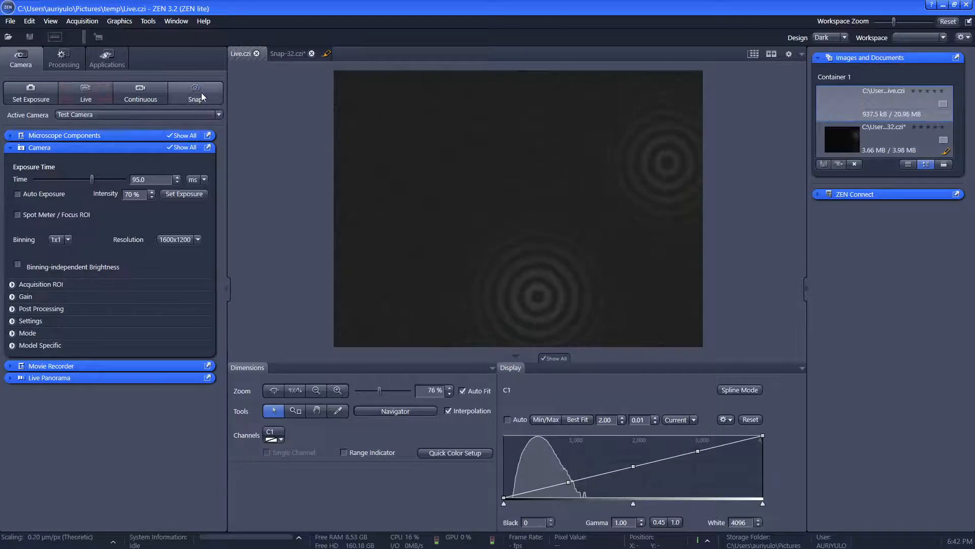
pyautogui.click(201, 93)
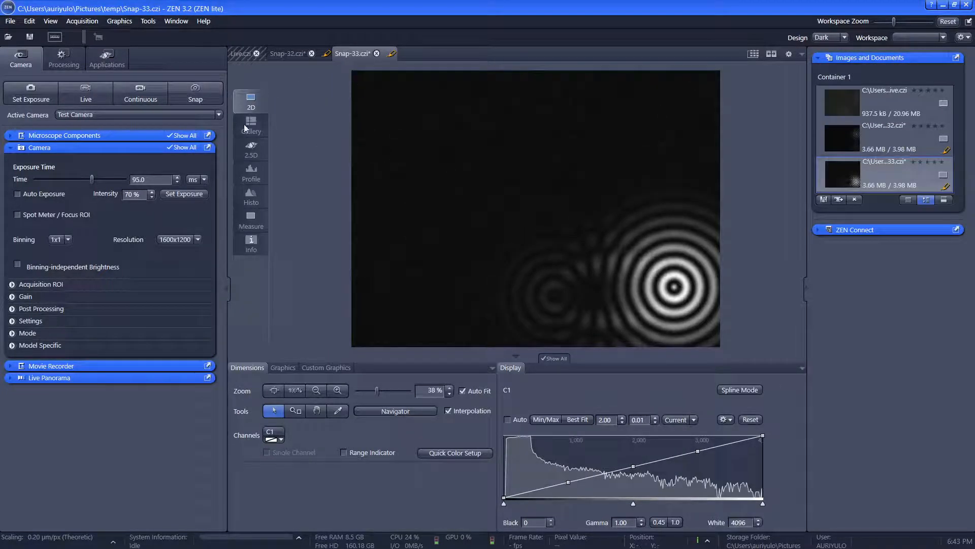
# Step: Export the second snapshot under its default prefix Snap-33 and check the file in the Patient files folder
pyautogui.click(60, 65)
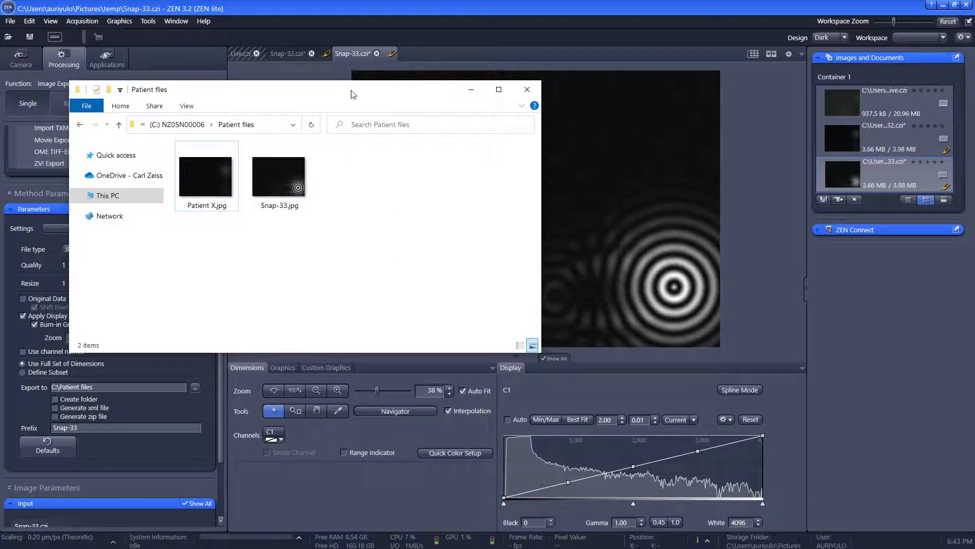
pyautogui.click(471, 89)
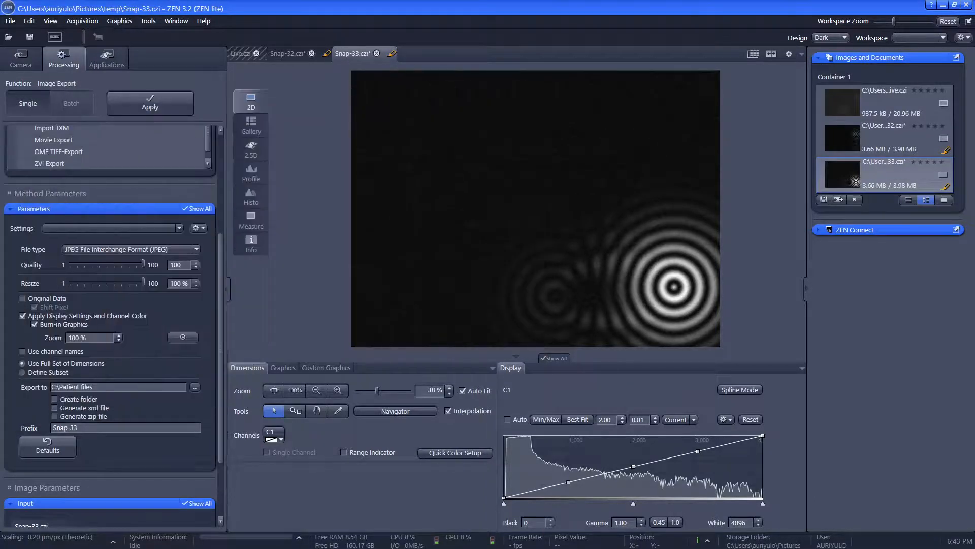
# Step: Export the second snapshot again with the prefix "Patient Y" and check Patient Y.jpg in the Patient files folder
pyautogui.moveTo(129, 428); pyautogui.dragTo(11, 432)
pyautogui.write('Patient Y')
pyautogui.moveTo(0, 195); pyautogui.dragTo(270, 174)
pyautogui.click(284, 266)
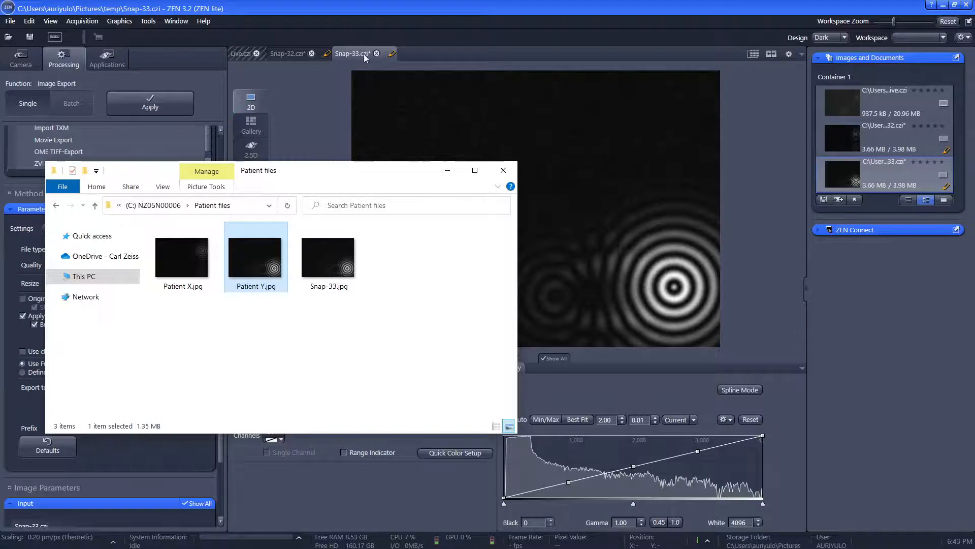
pyautogui.click(315, 112)
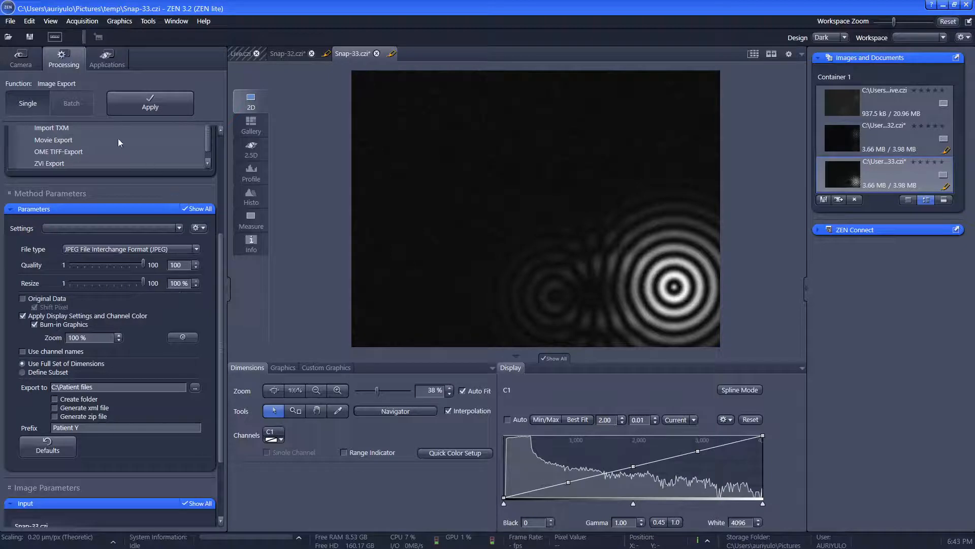
# Step: Turn off the global Show All option to reduce the export parameters to the basic ones
pyautogui.click(50, 21)
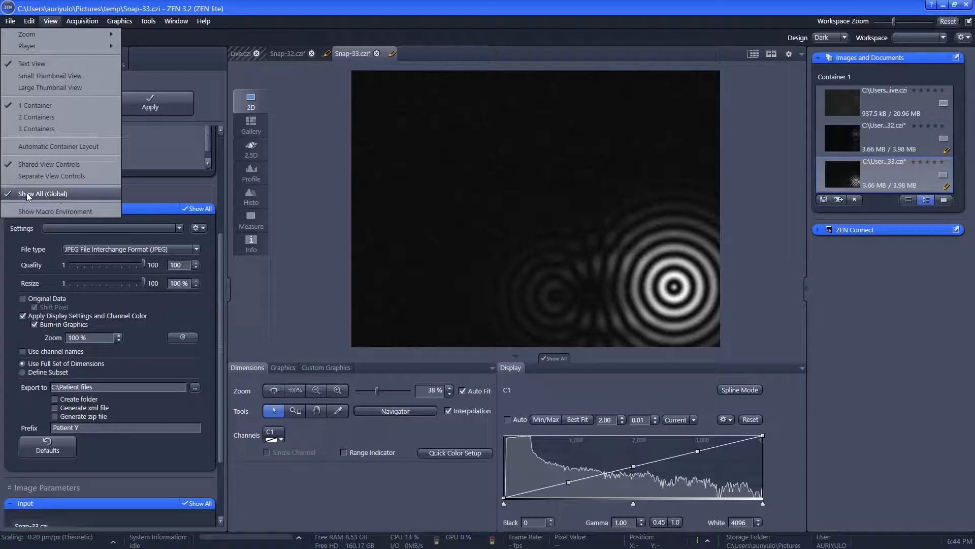
pyautogui.click(26, 193)
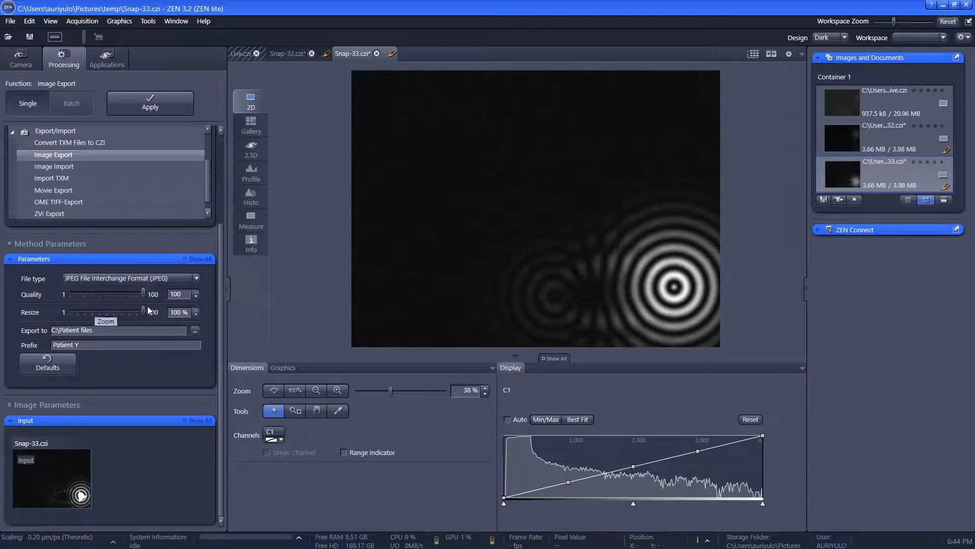
pyautogui.click(121, 332)
# Step: Return to the camera's live image and capture a third snapshot
pyautogui.click(34, 59)
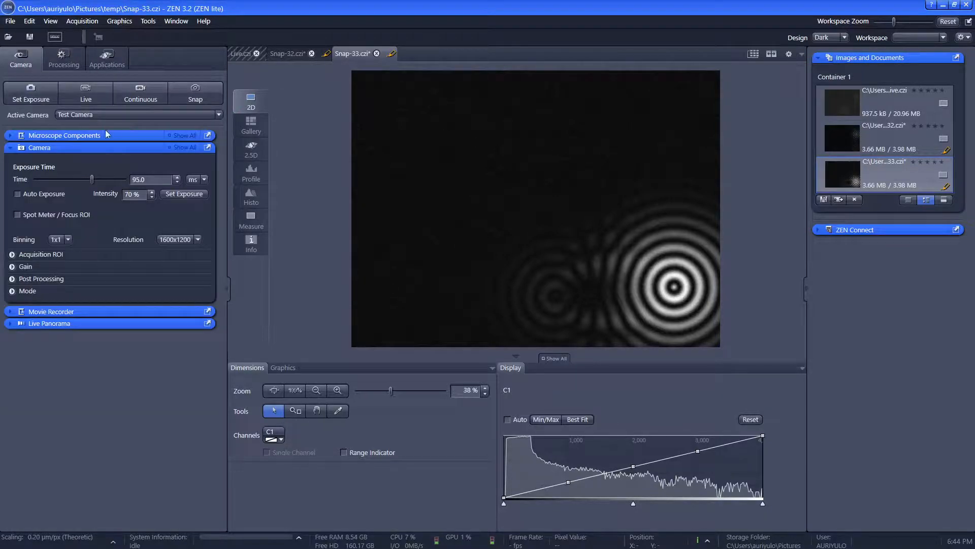
pyautogui.click(96, 94)
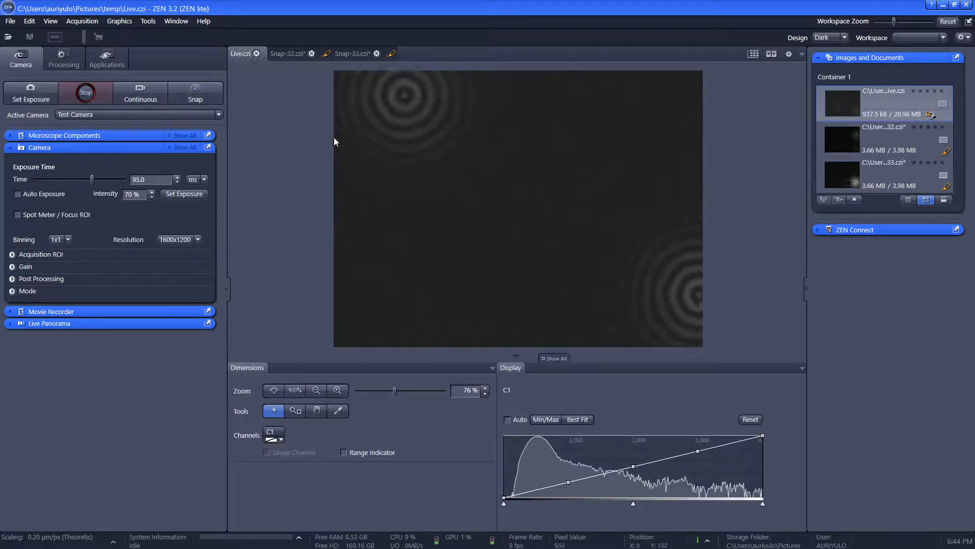
pyautogui.click(188, 97)
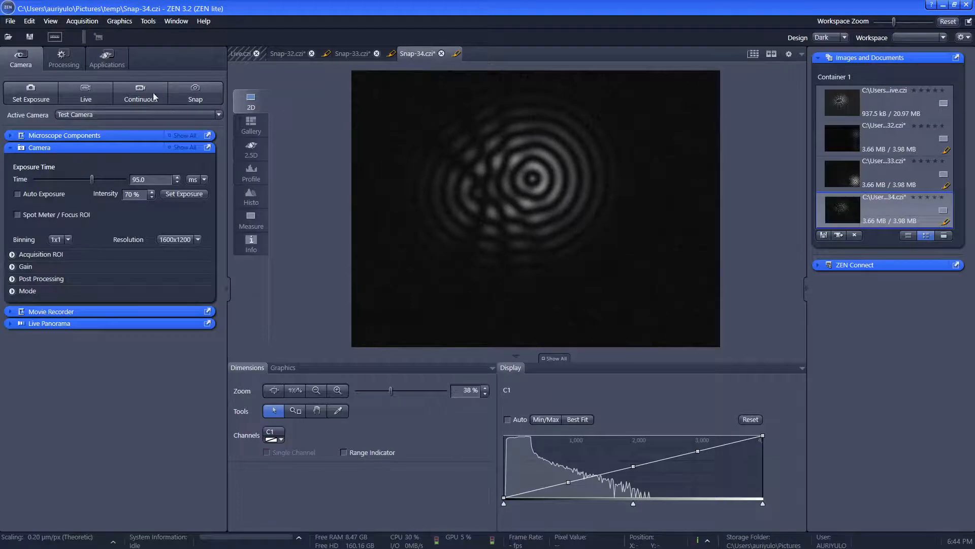
# Step: Export the third snapshot as JPEG to C:\Patient files with the prefix "Patient A"
pyautogui.click(69, 54)
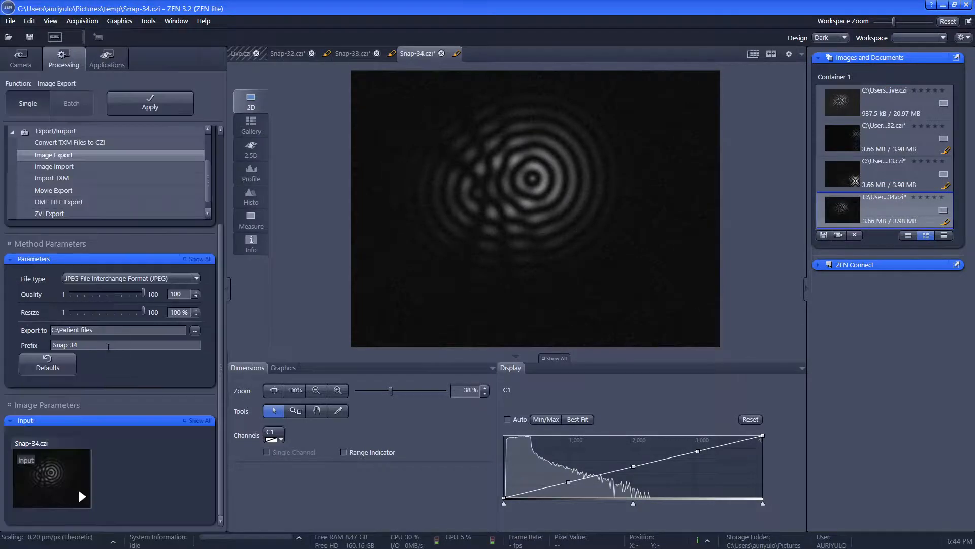
pyautogui.click(108, 347)
pyautogui.write('Patient A')
# Step: Check the exported Patient A.jpg in the Patient files folder and close the folder window
pyautogui.hotkey('alt', 'Tab')
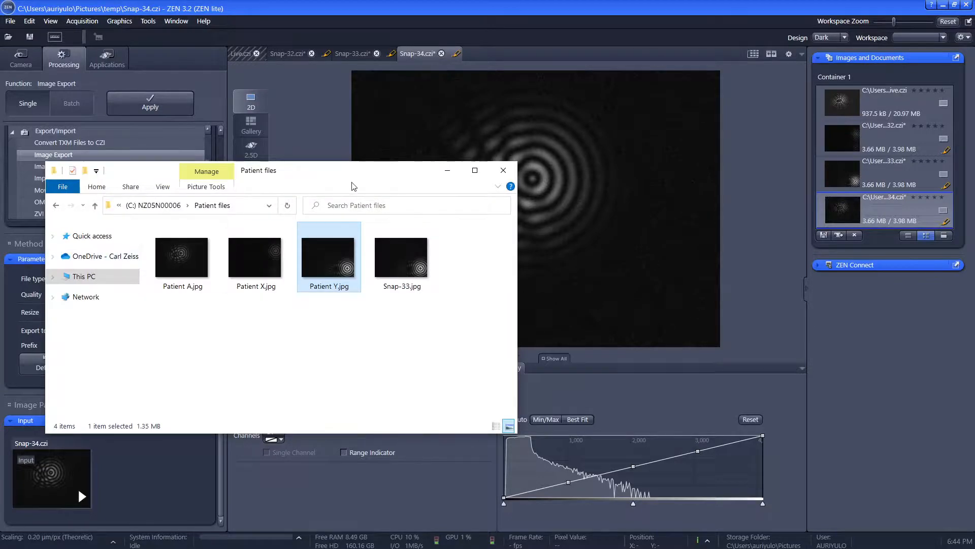
pyautogui.moveTo(365, 174); pyautogui.dragTo(584, 170)
pyautogui.click(388, 277)
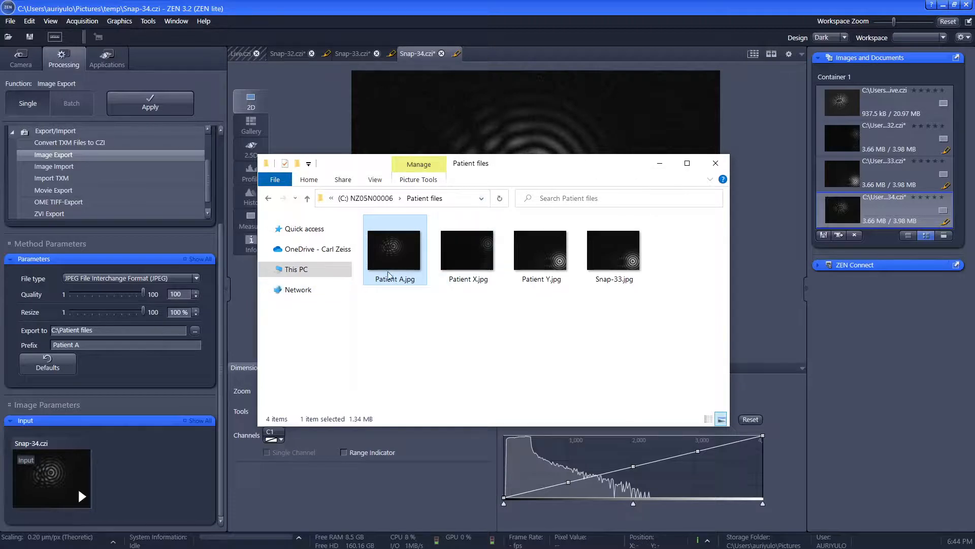
pyautogui.click(715, 163)
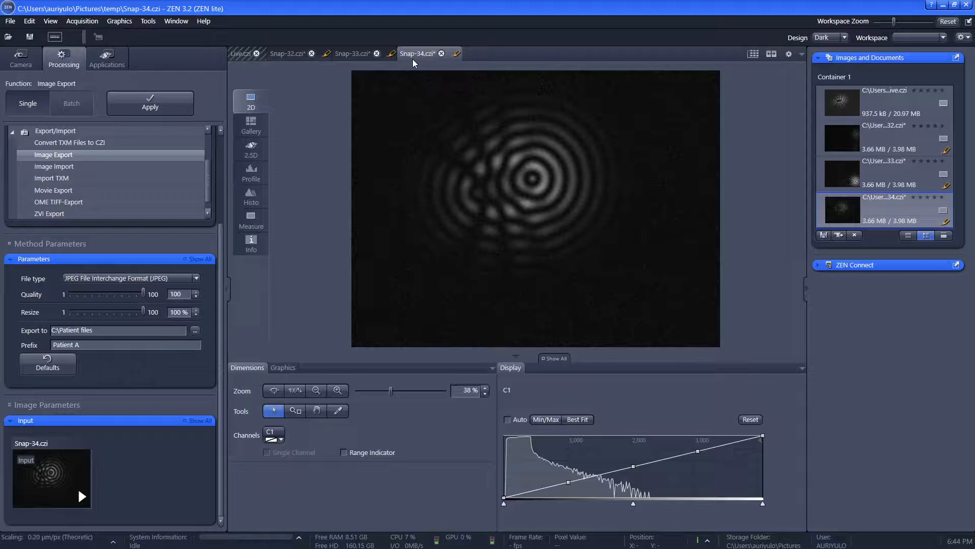
# Step: Close Snap-34, then close Snap-32 and Snap-33 together, discarding all three temporary files without saving so only the live image stays open
pyautogui.click(442, 54)
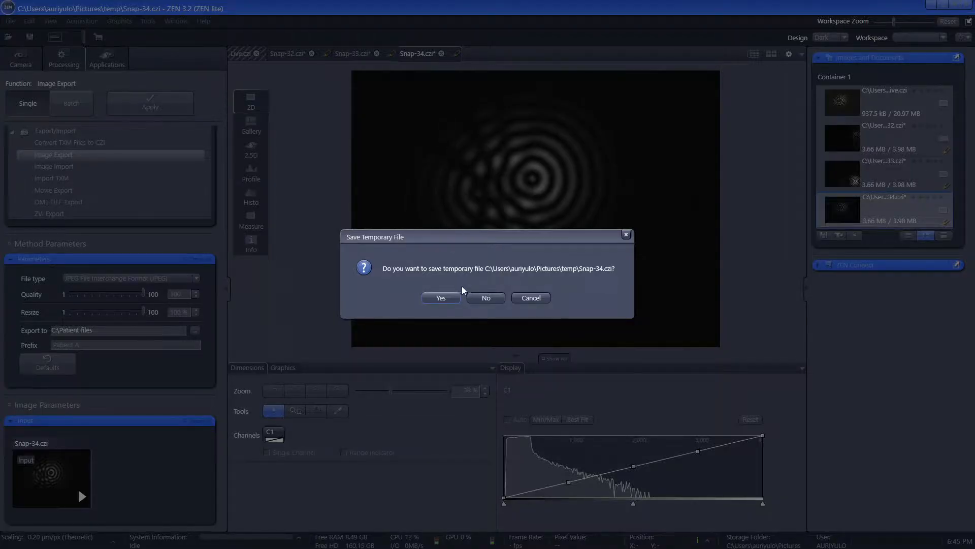
pyautogui.click(486, 299)
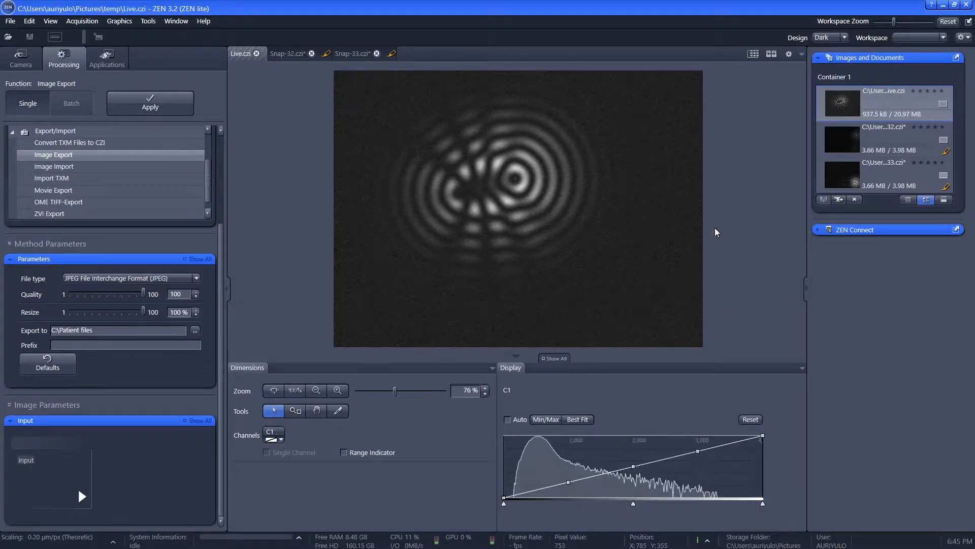
pyautogui.click(845, 141)
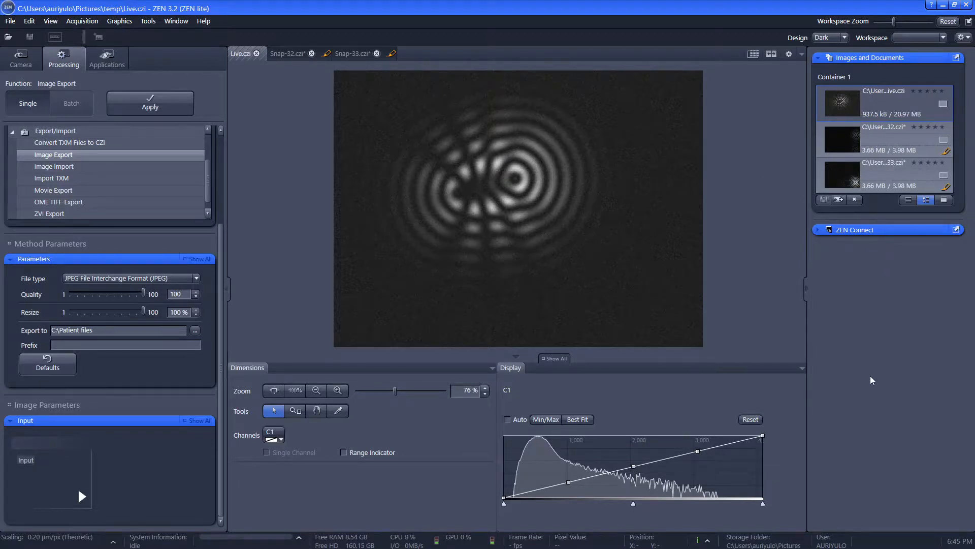
pyautogui.click(855, 201)
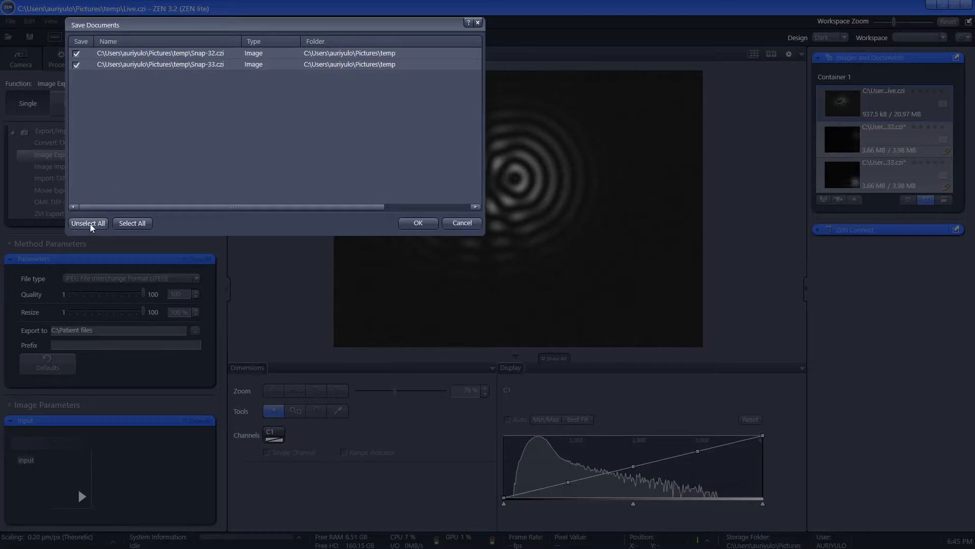
pyautogui.click(425, 224)
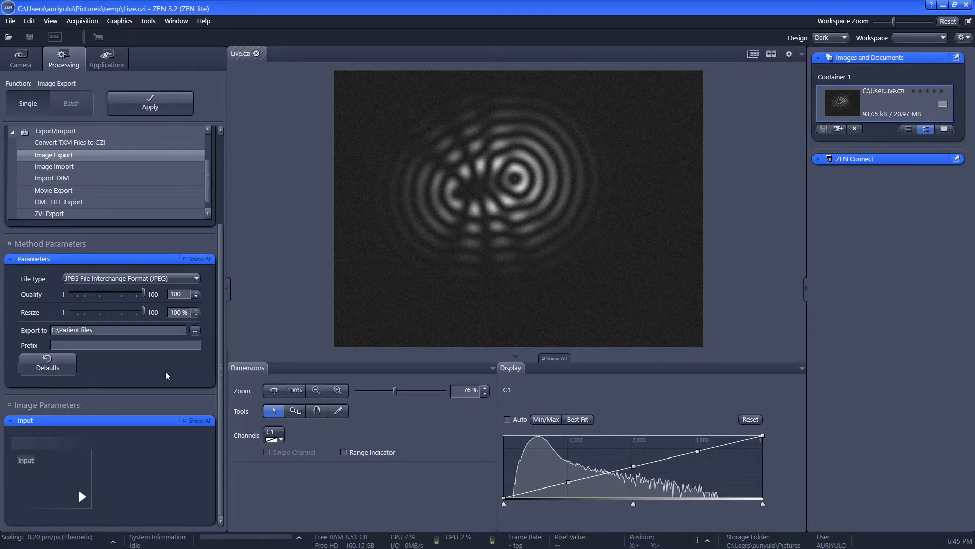
# Step: Bring up the Patient files folder and check the exported JPEG images in it
pyautogui.click(131, 103)
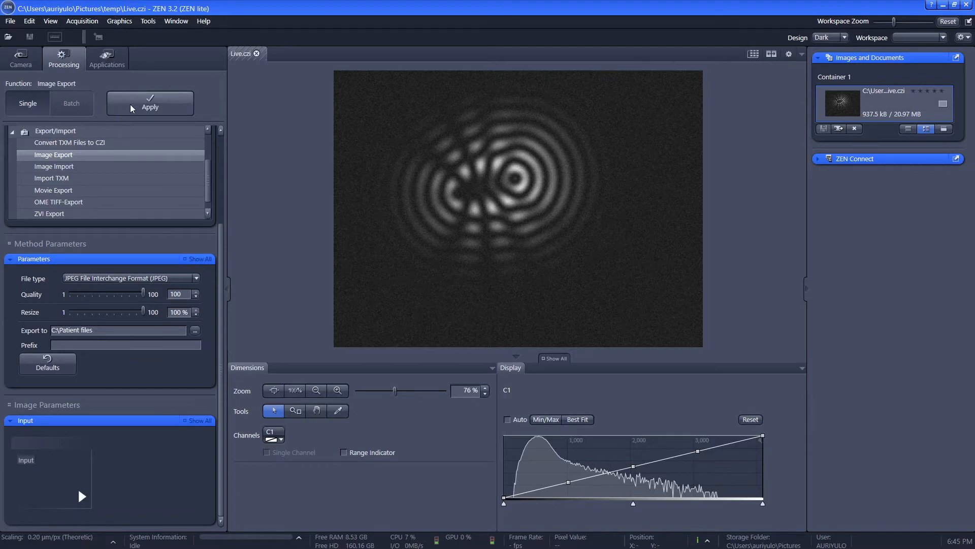
pyautogui.click(388, 311)
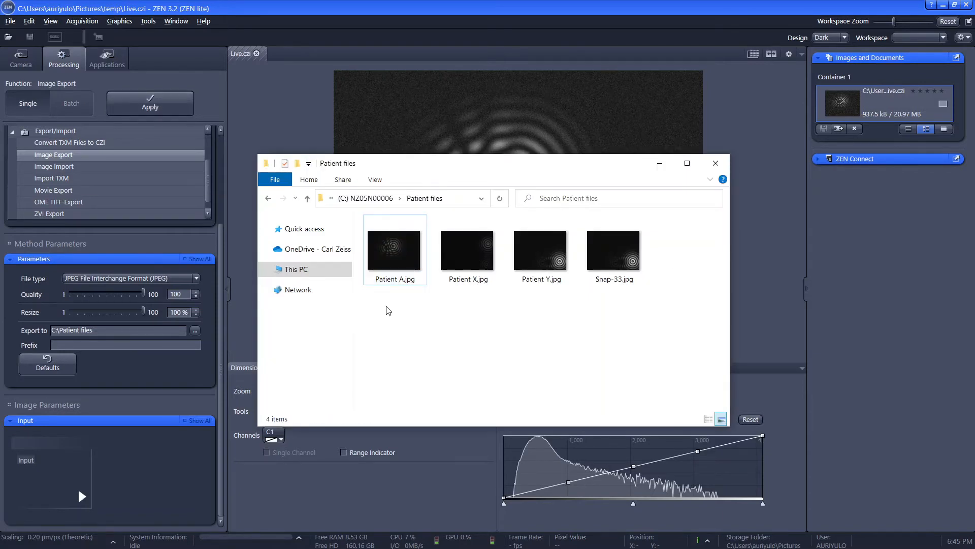